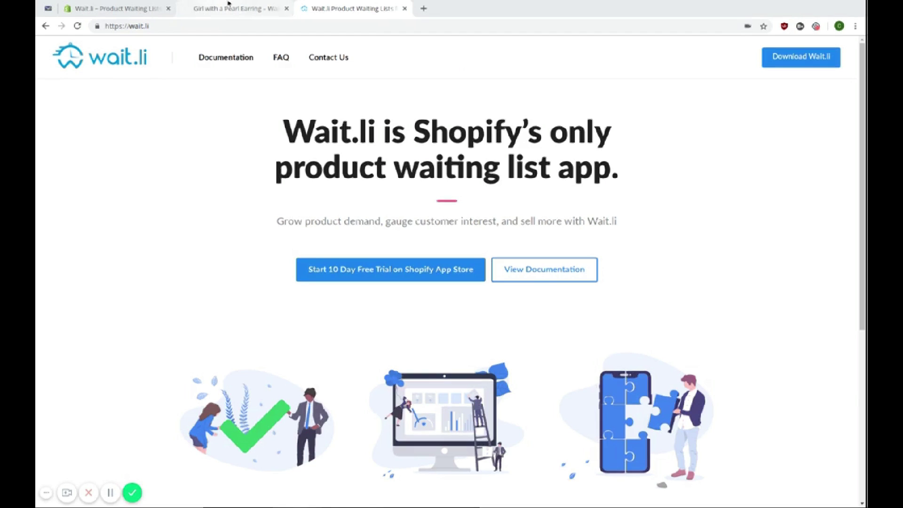
- Add the Girl with a Pearl Earring painting to the cart, bringing it to 13 ($12,740.00)
{"action": "left_click", "coordinate": [228, 7]}
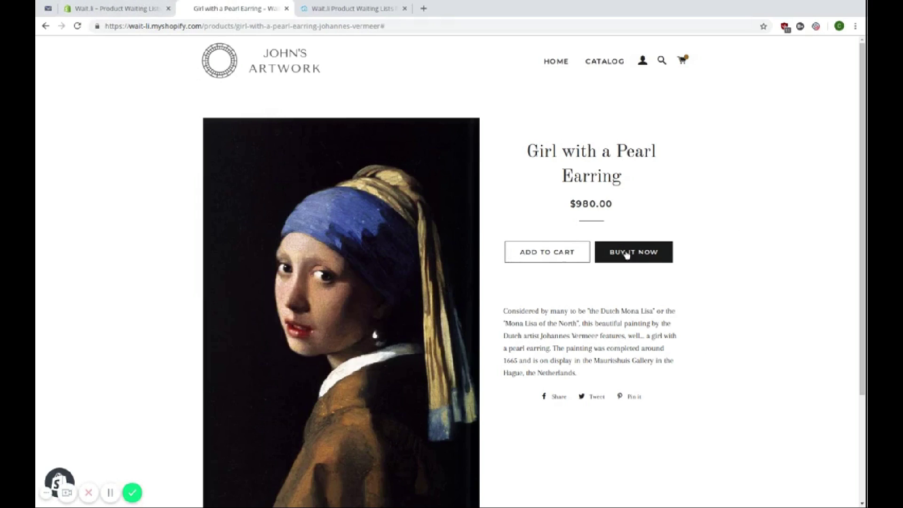
{"action": "left_click", "coordinate": [574, 257]}
{"action": "left_click", "coordinate": [847, 55]}
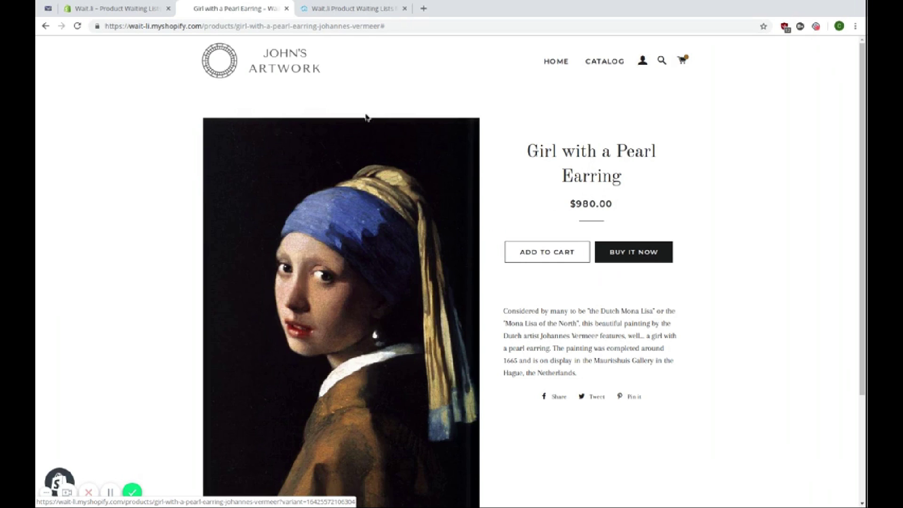
- In Wait.li, pick Girl with a Pearl Earring in the product picker and create its waiting list
{"action": "left_click", "coordinate": [140, 3]}
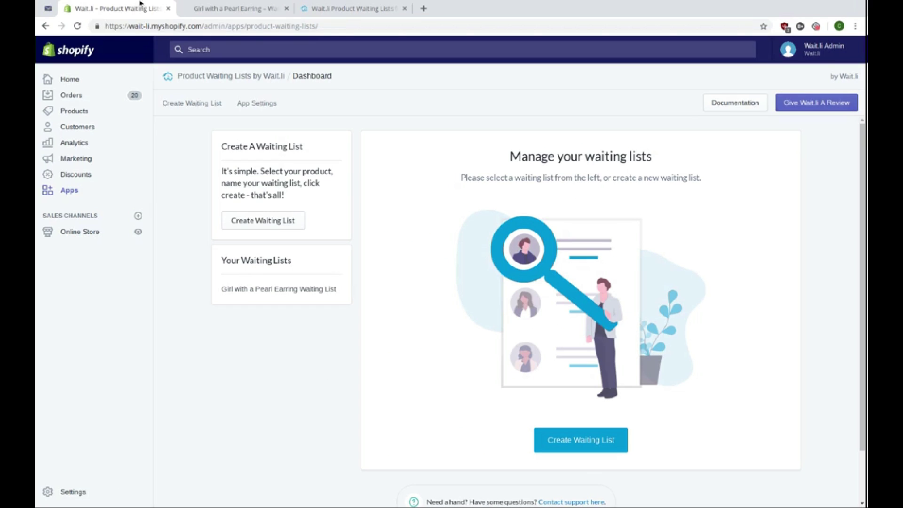
{"action": "left_click", "coordinate": [251, 224]}
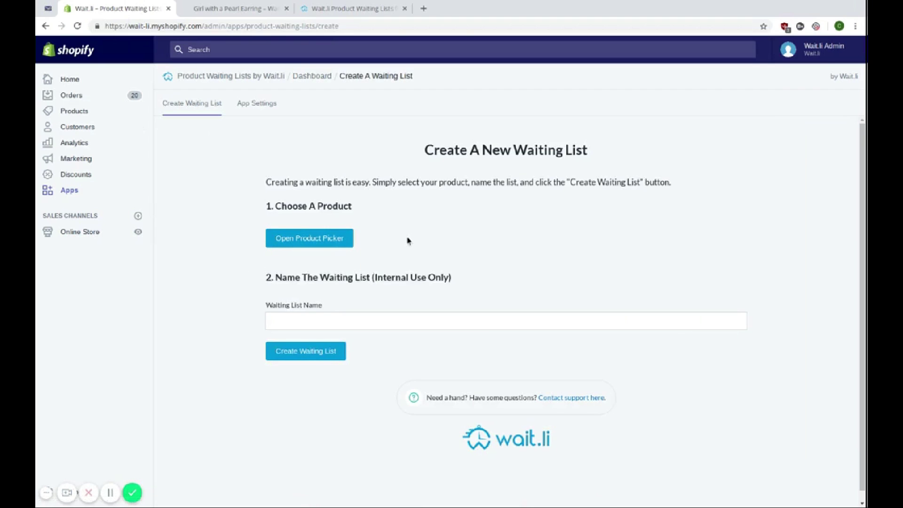
{"action": "left_click", "coordinate": [328, 245]}
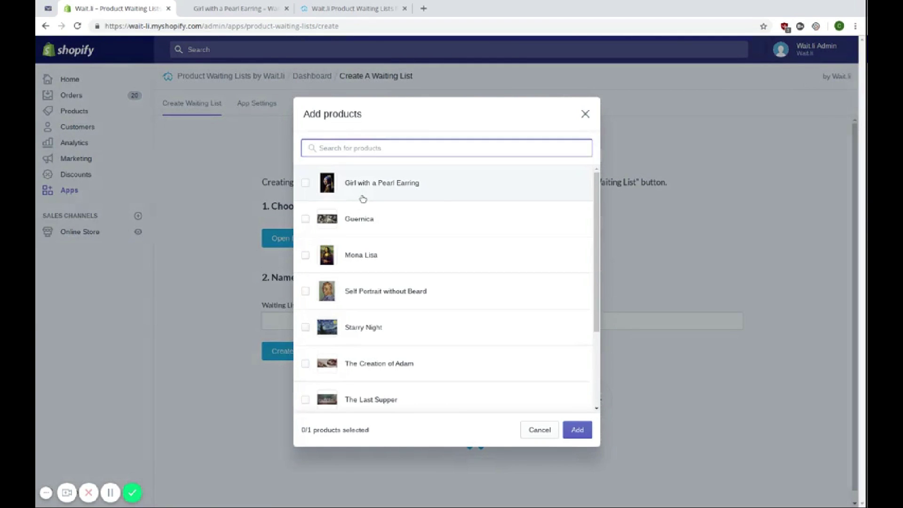
{"action": "left_click", "coordinate": [362, 196]}
{"action": "left_click", "coordinate": [577, 430]}
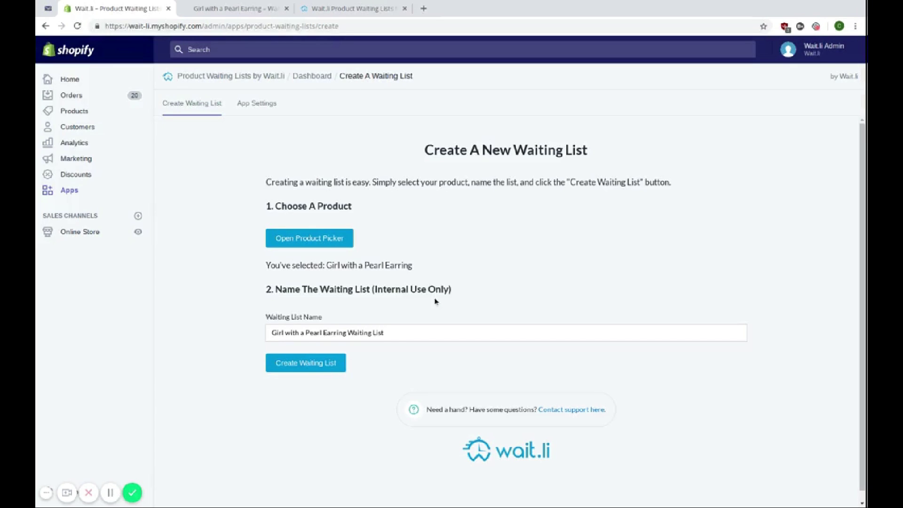
{"action": "left_click_drag", "start_coordinate": [449, 290], "coordinate": [375, 290]}
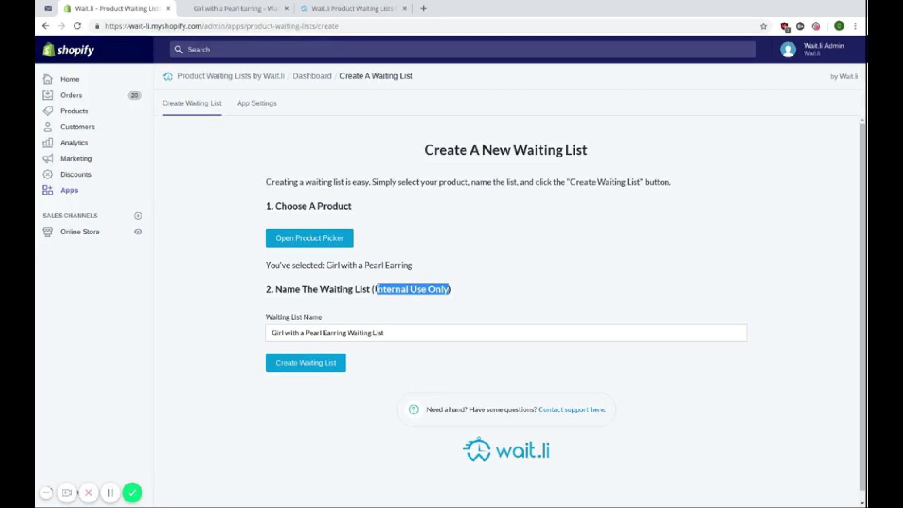
{"action": "left_click", "coordinate": [390, 287]}
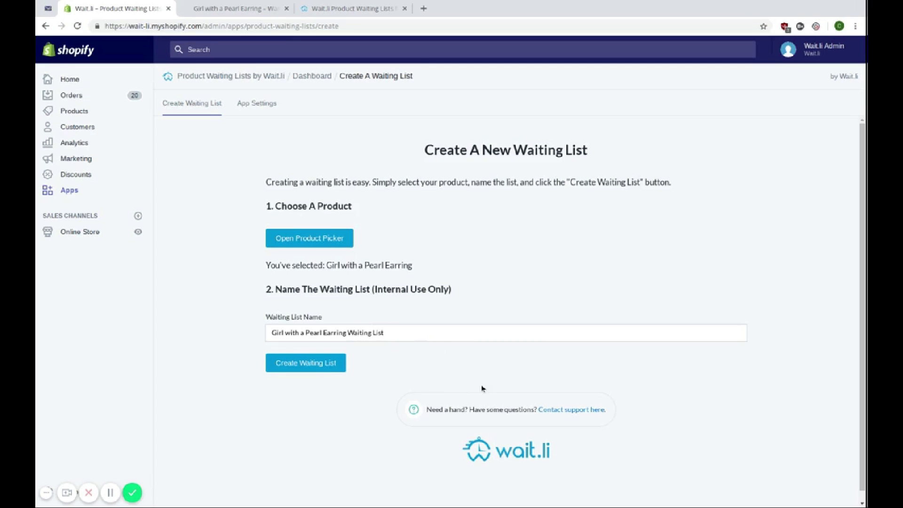
{"action": "left_click", "coordinate": [319, 371]}
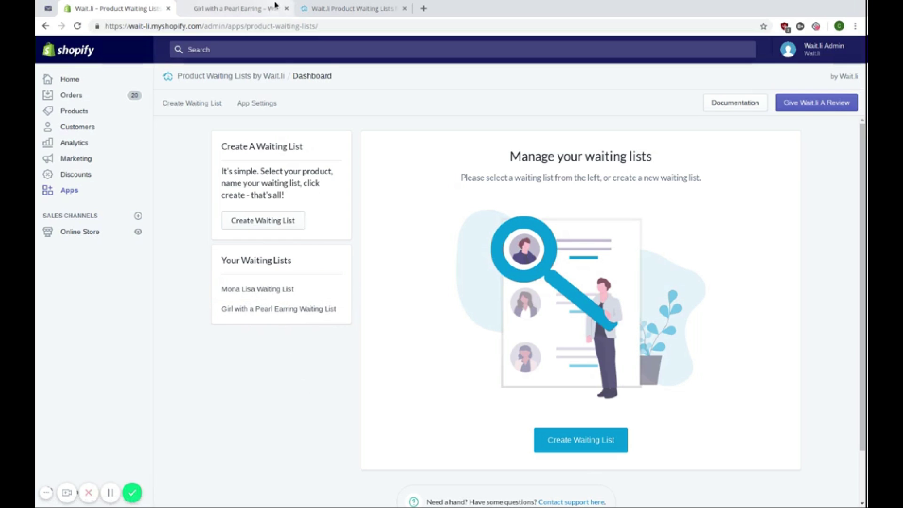
- Reload the painting's product page and highlight the waiting-list notice showing 0 people
{"action": "left_click", "coordinate": [238, 4]}
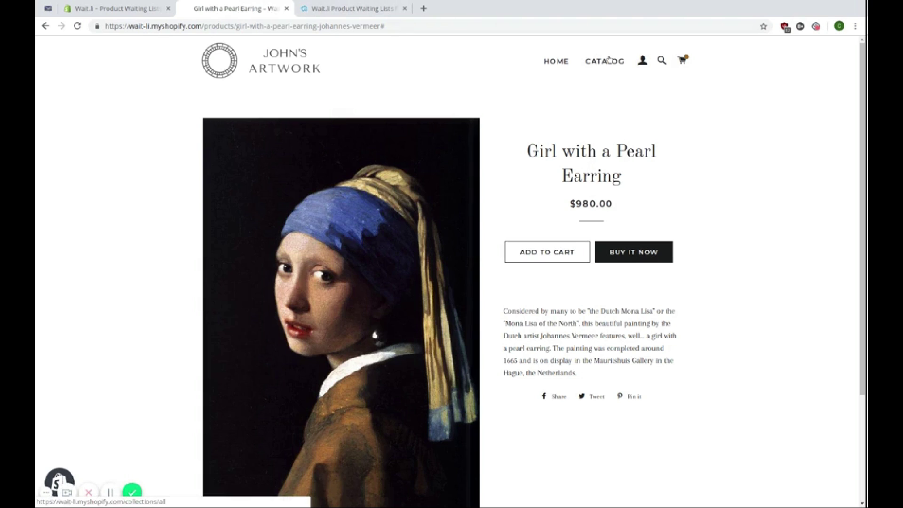
{"action": "key", "text": "F5"}
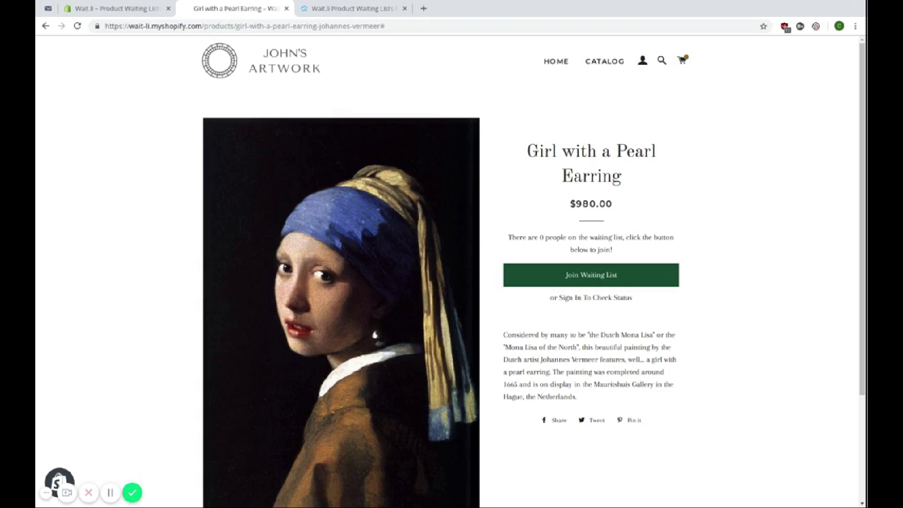
{"action": "triple_click", "coordinate": [604, 248]}
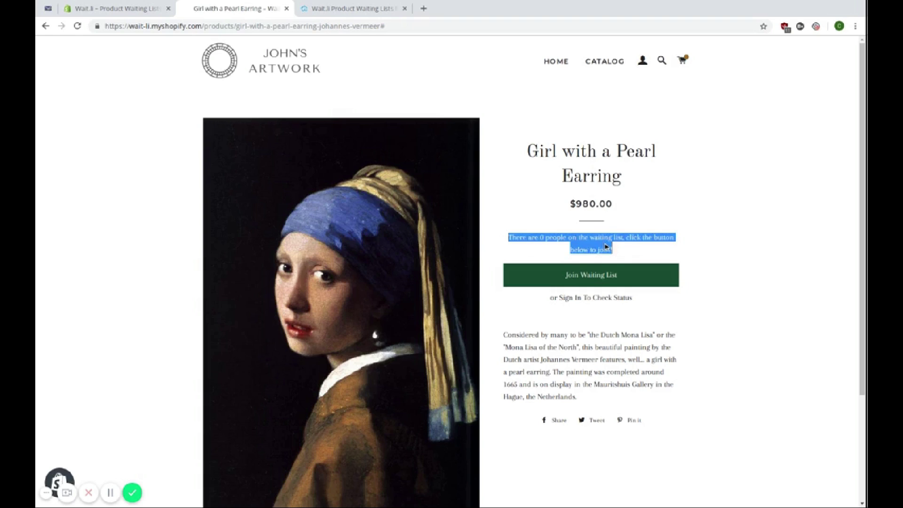
{"action": "left_click", "coordinate": [607, 248]}
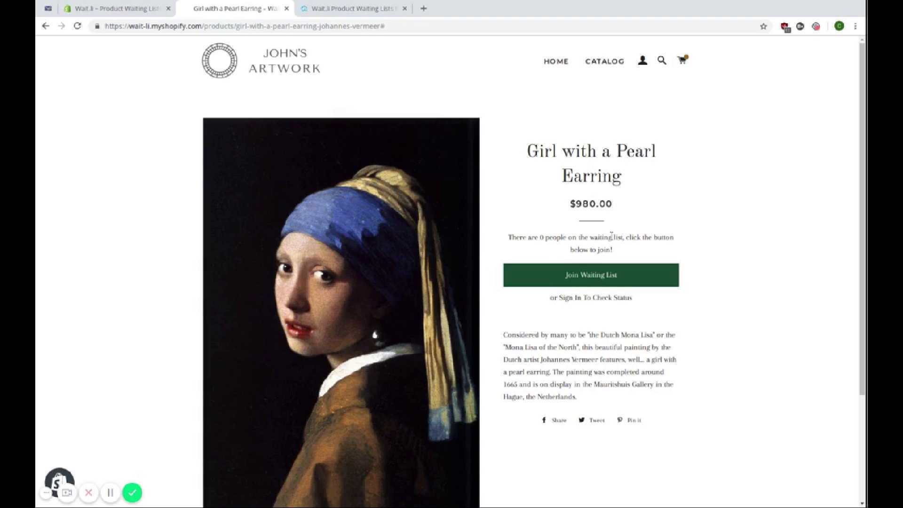
{"action": "triple_click", "coordinate": [583, 246]}
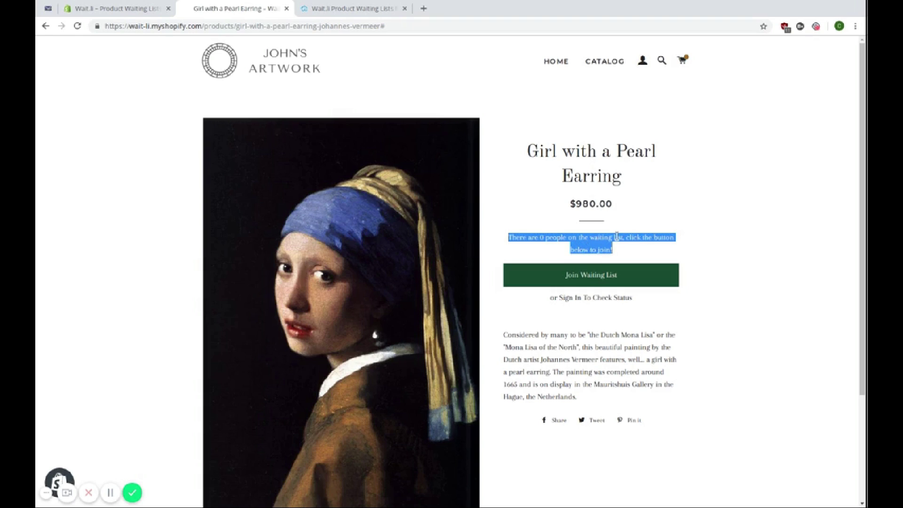
{"action": "left_click", "coordinate": [617, 236]}
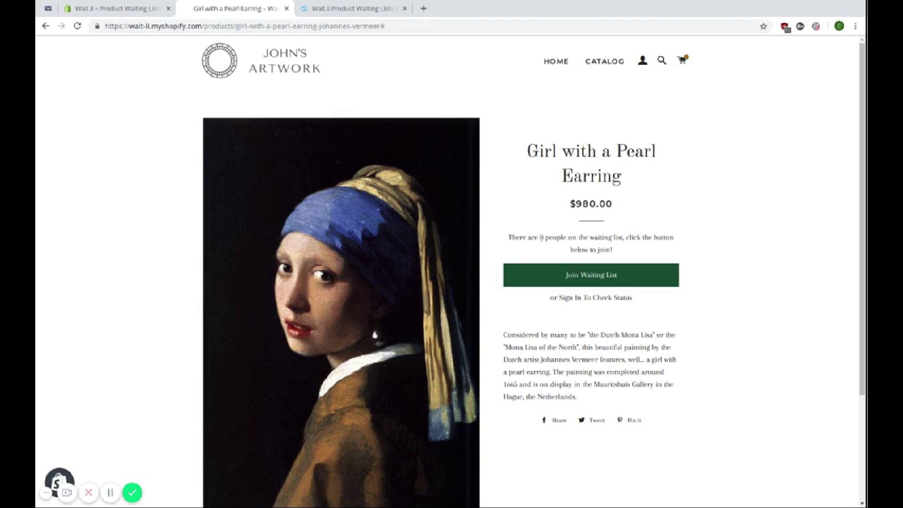
{"action": "double_click", "coordinate": [541, 237]}
{"action": "left_click", "coordinate": [582, 245]}
- Open the join form and fill in the customer's first name, last name, e-mail and password
{"action": "left_click", "coordinate": [570, 278]}
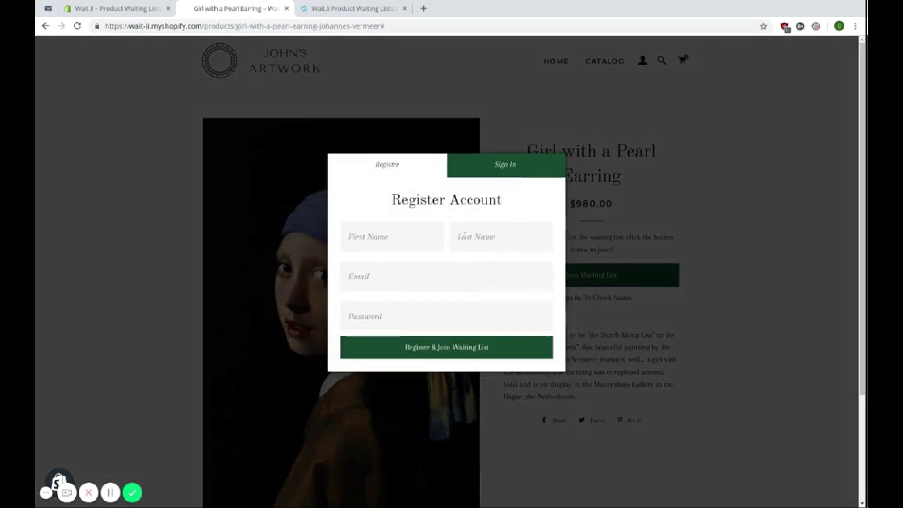
{"action": "left_click", "coordinate": [417, 231]}
{"action": "type", "text": "Jane"}
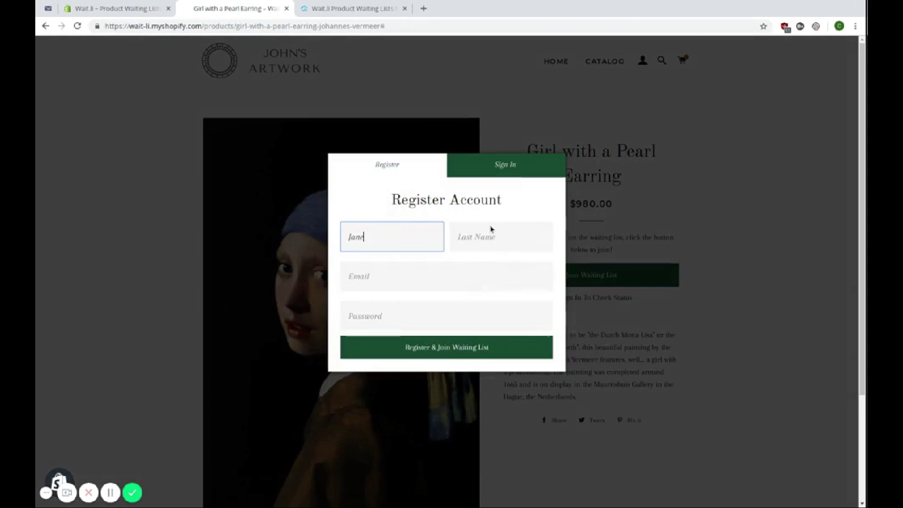
{"action": "left_click", "coordinate": [492, 229]}
{"action": "type", "text": "Doe"}
{"action": "key", "text": "Tab"}
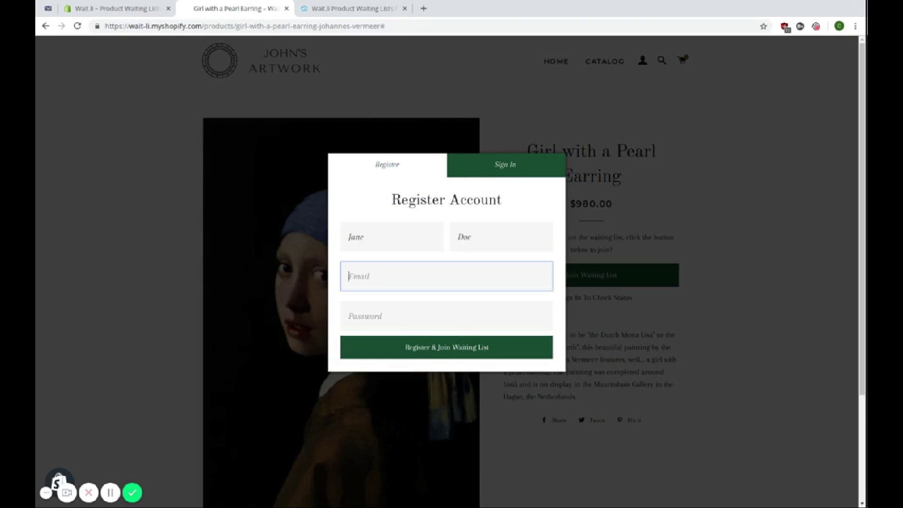
{"action": "key", "text": "Tab"}
{"action": "type", "text": "•••••"}
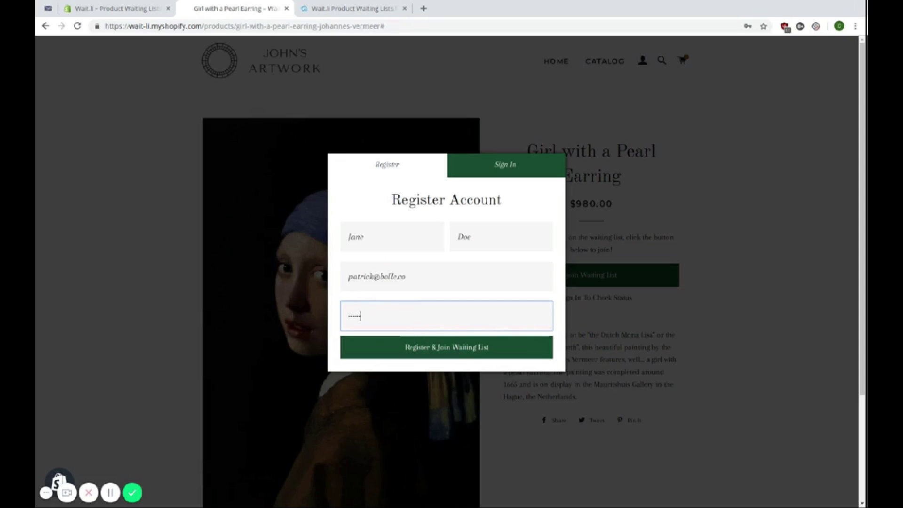
- Register the account to join the waiting list, dismiss the confirmation and go to the inbox
{"action": "left_click", "coordinate": [457, 354]}
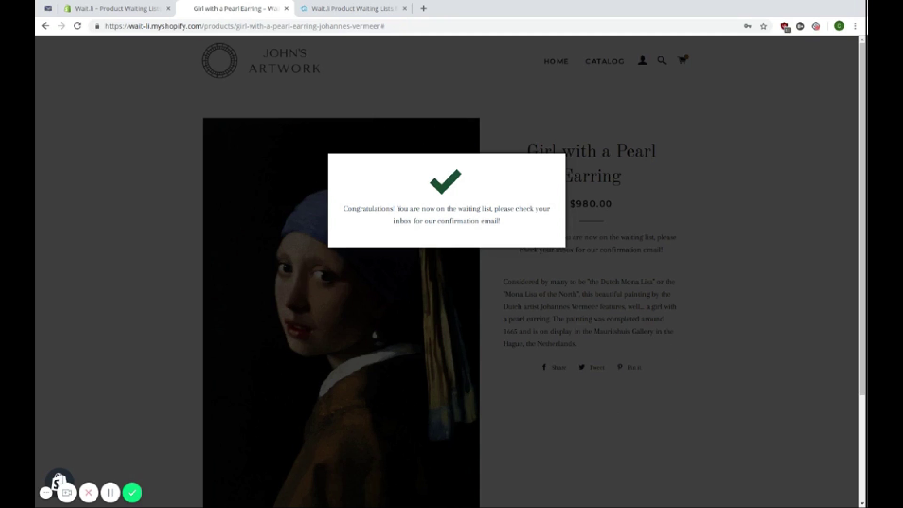
{"action": "left_click", "coordinate": [739, 226]}
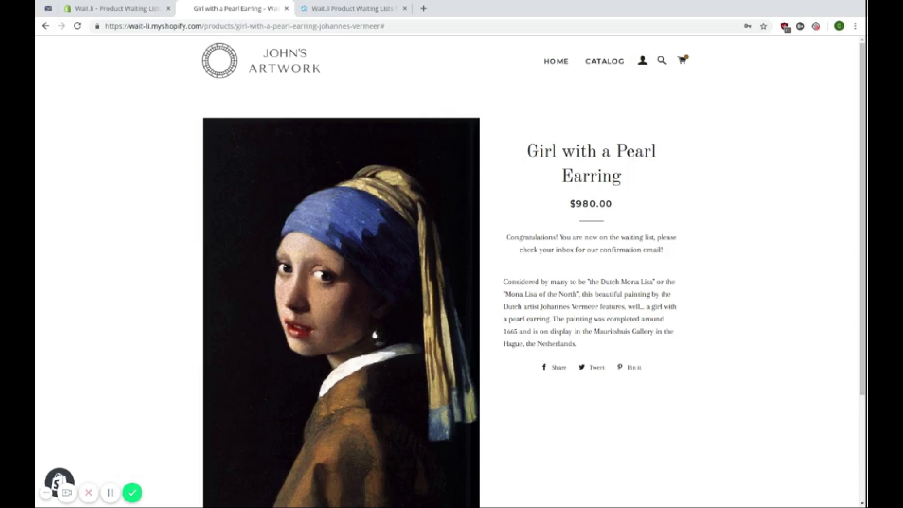
{"action": "left_click", "coordinate": [43, 14]}
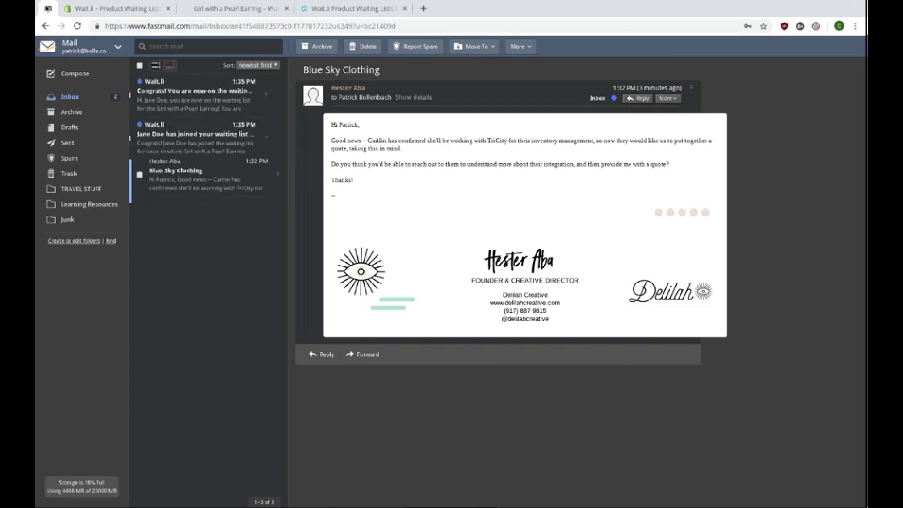
- Open the 'Congrats! You are now on the waiting list' email and mark the #1 position
{"action": "left_click", "coordinate": [202, 97]}
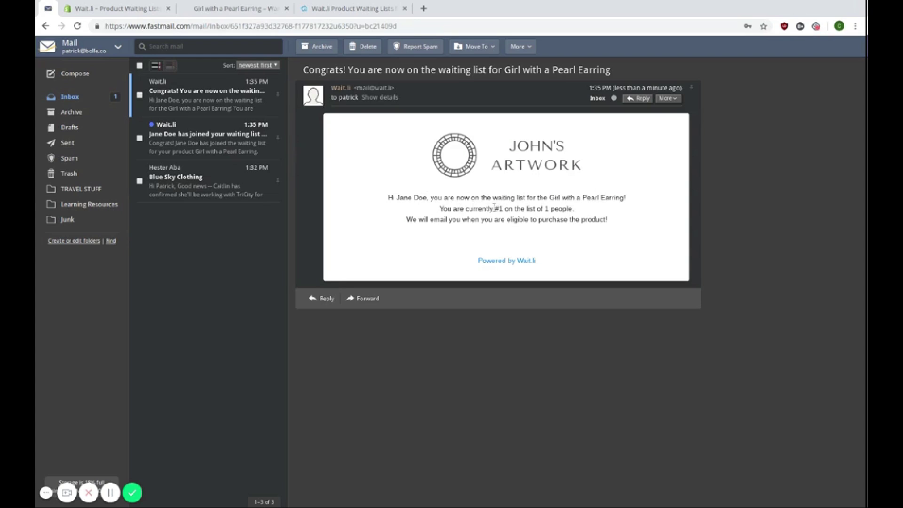
{"action": "left_click_drag", "start_coordinate": [494, 208], "coordinate": [502, 208]}
{"action": "left_click", "coordinate": [555, 215]}
- Archive the confirmation email and return to the Wait.li dashboard in Shopify admin
{"action": "left_click", "coordinate": [310, 49]}
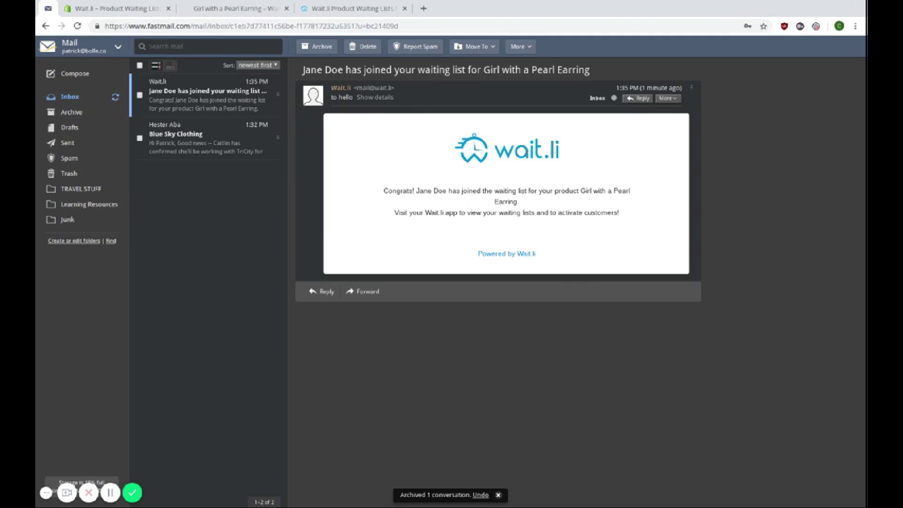
{"action": "left_click", "coordinate": [100, 7]}
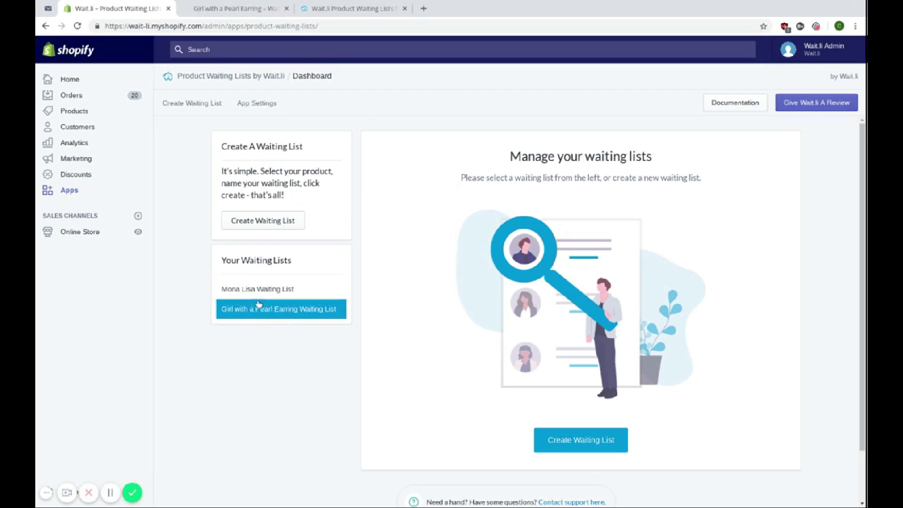
- Open the Girl with a Pearl Earring Waiting List and activate its waiting customer
{"action": "left_click", "coordinate": [267, 315]}
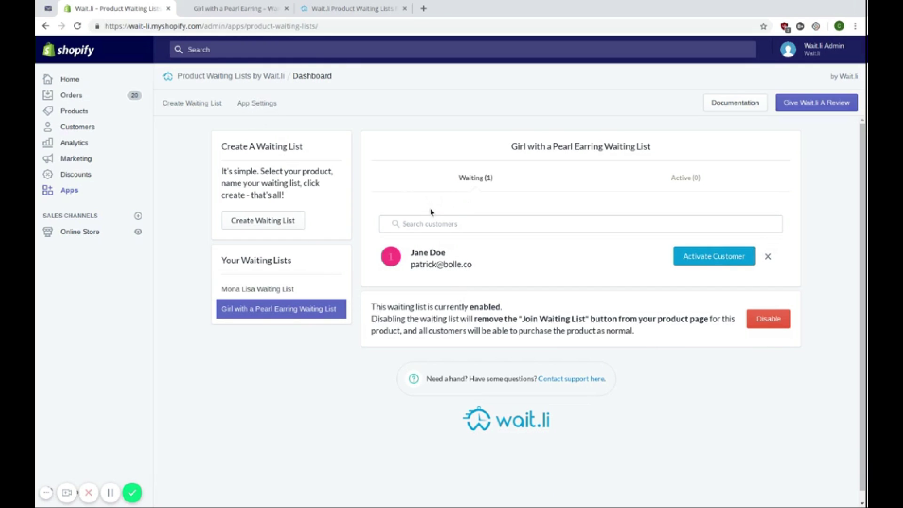
{"action": "left_click", "coordinate": [439, 223]}
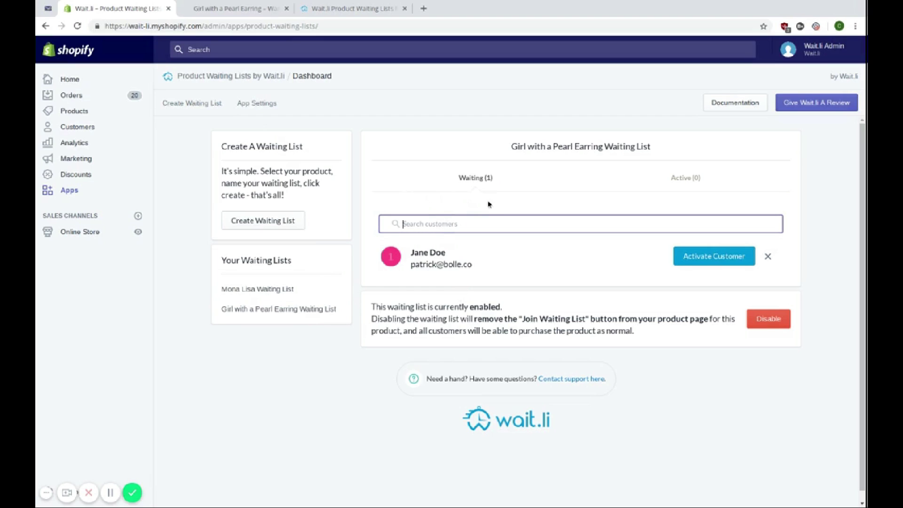
{"action": "left_click", "coordinate": [706, 183]}
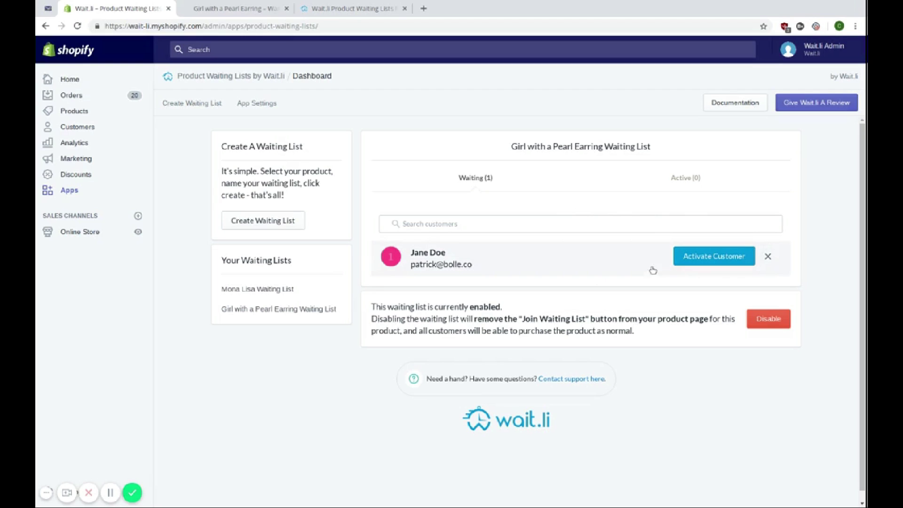
{"action": "left_click", "coordinate": [700, 262]}
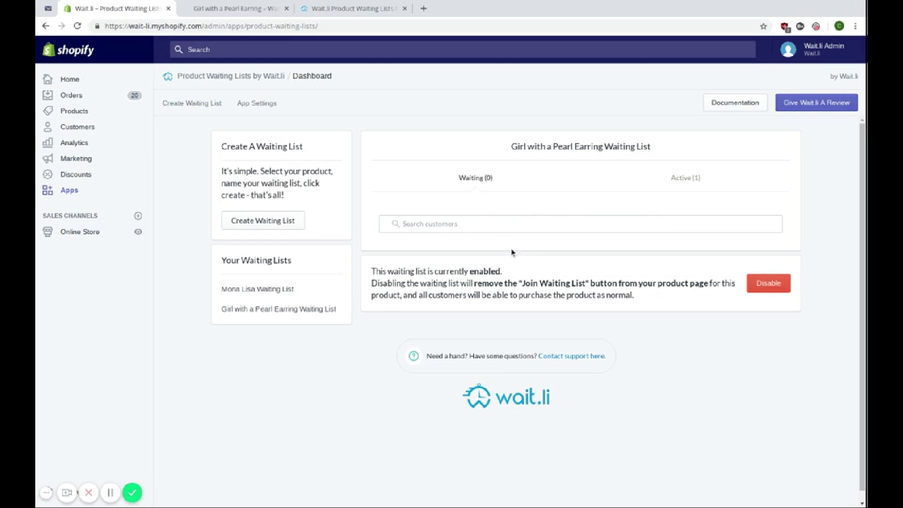
- Check the list's Active (1) customers, then return to the Fastmail inbox
{"action": "left_click", "coordinate": [692, 184]}
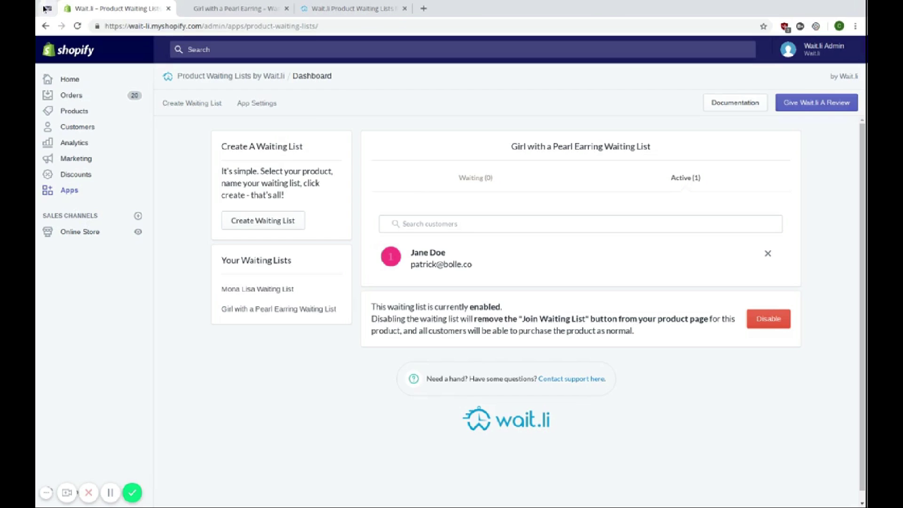
{"action": "left_click", "coordinate": [46, 8]}
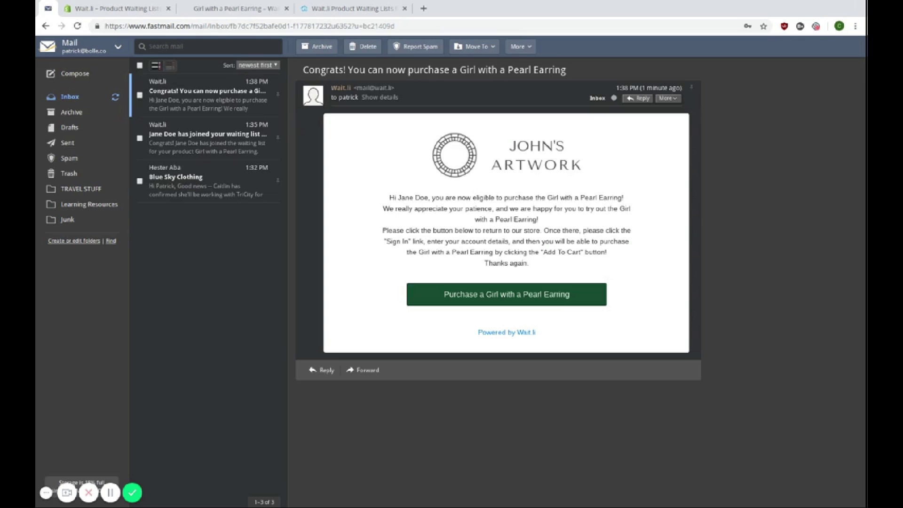
{"action": "left_click_drag", "start_coordinate": [370, 200], "coordinate": [476, 207]}
{"action": "left_click", "coordinate": [559, 269]}
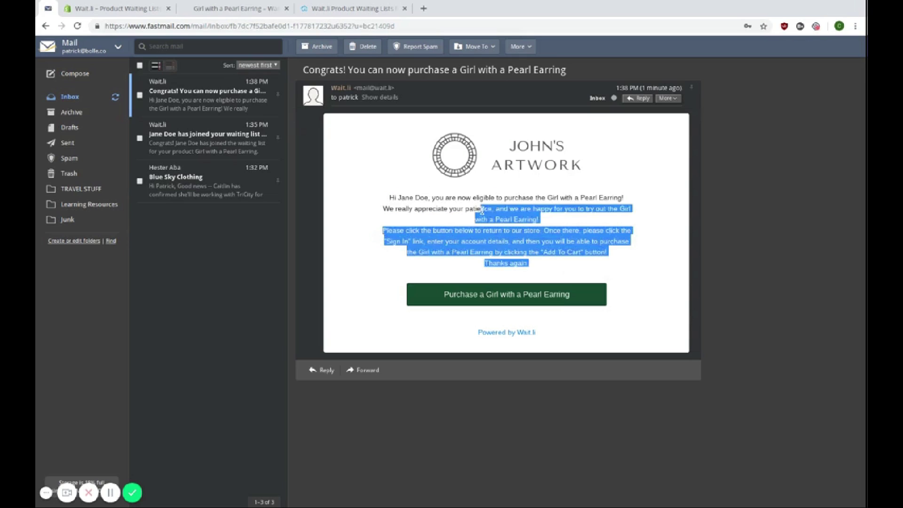
{"action": "left_click", "coordinate": [540, 275]}
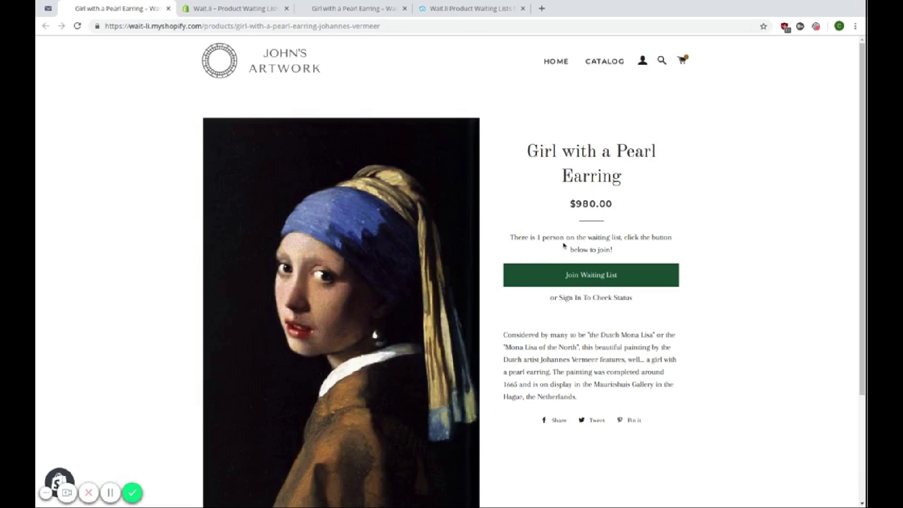
- Sign in to the store with the customer's e-mail address and password
{"action": "left_click", "coordinate": [585, 299]}
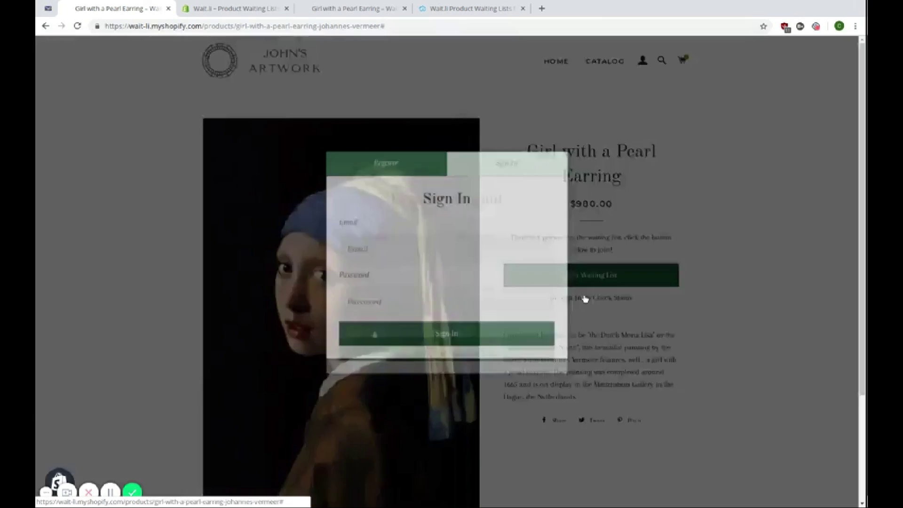
{"action": "left_click", "coordinate": [447, 245]}
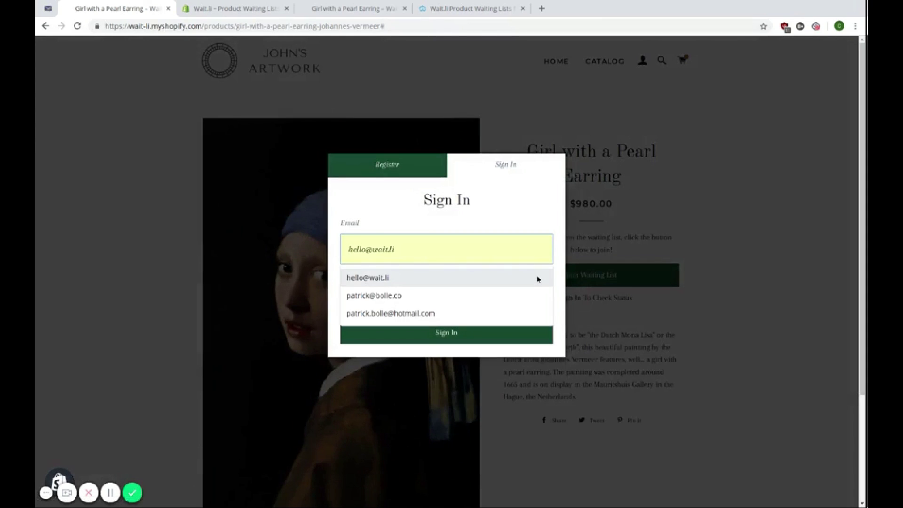
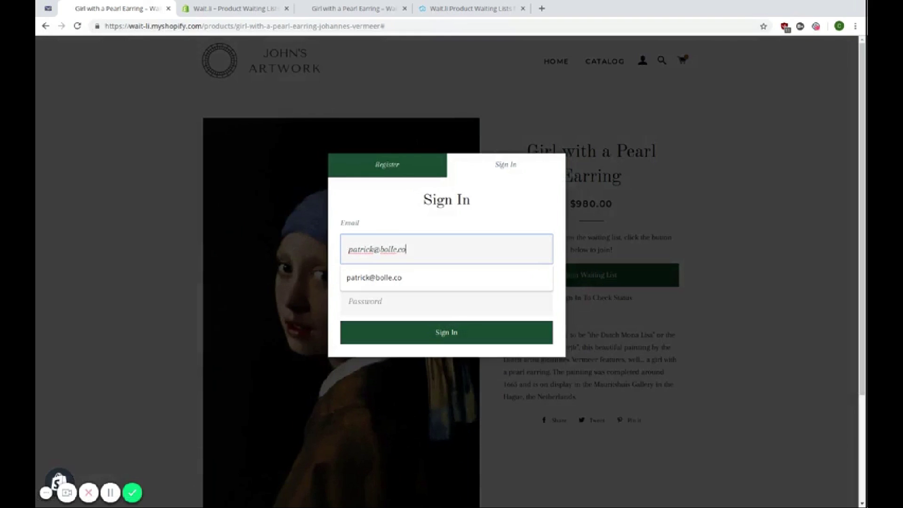
{"action": "key", "text": "Tab"}
{"action": "type", "text": "******"}
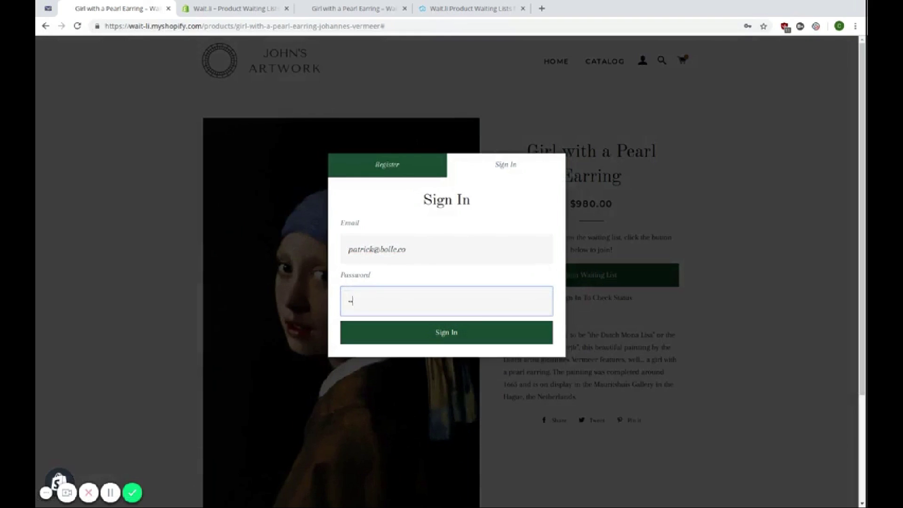
{"action": "key", "text": "Return"}
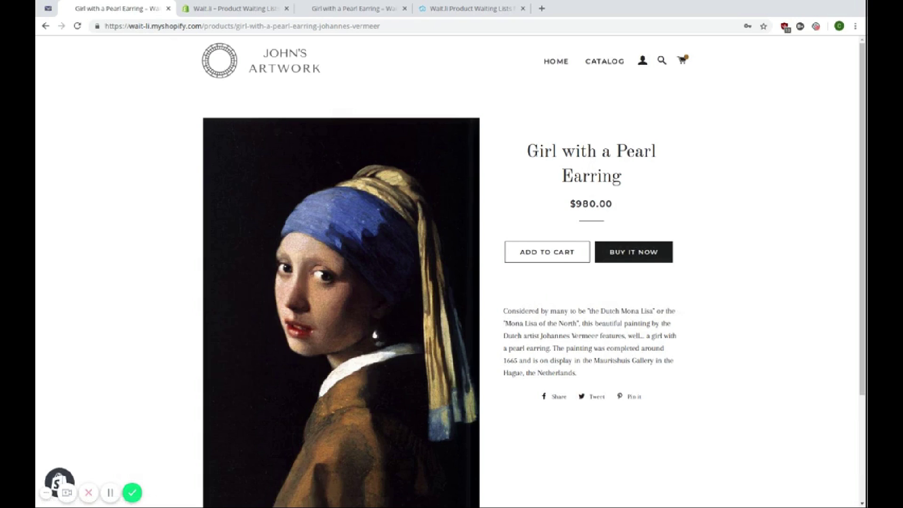
- Add one more painting and check out 14 items totalling $13,720.00
{"action": "left_click", "coordinate": [555, 258]}
{"action": "left_click", "coordinate": [770, 480]}
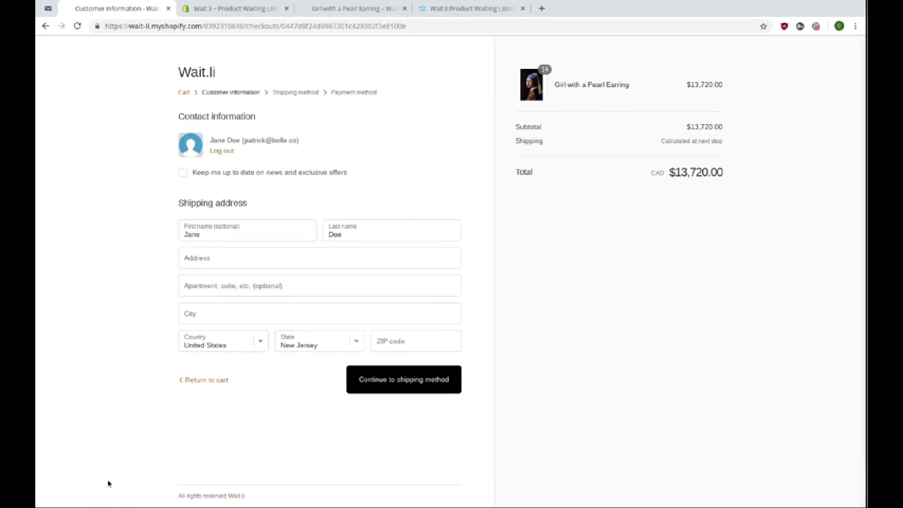
{"action": "left_click", "coordinate": [471, 8]}
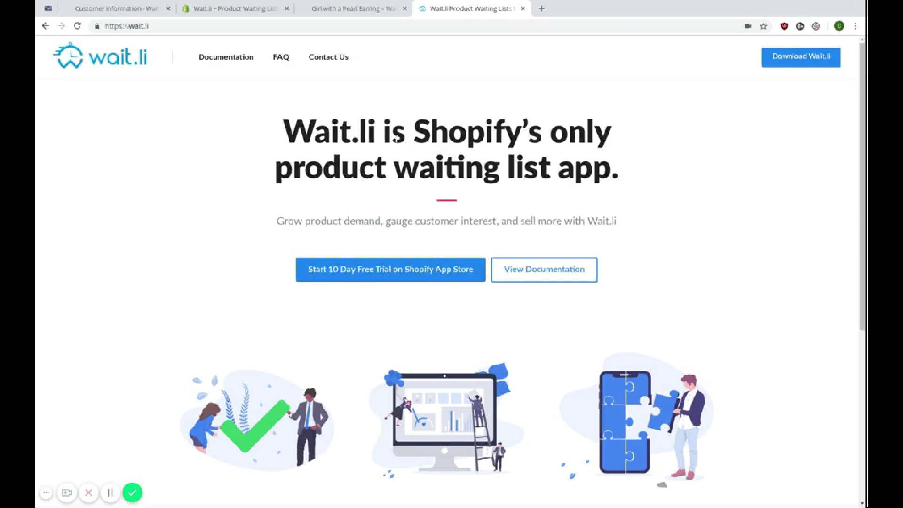
- Go to the Wait.li Contact Us page (wait.li/contact/) from the top navigation
{"action": "left_click", "coordinate": [341, 63]}
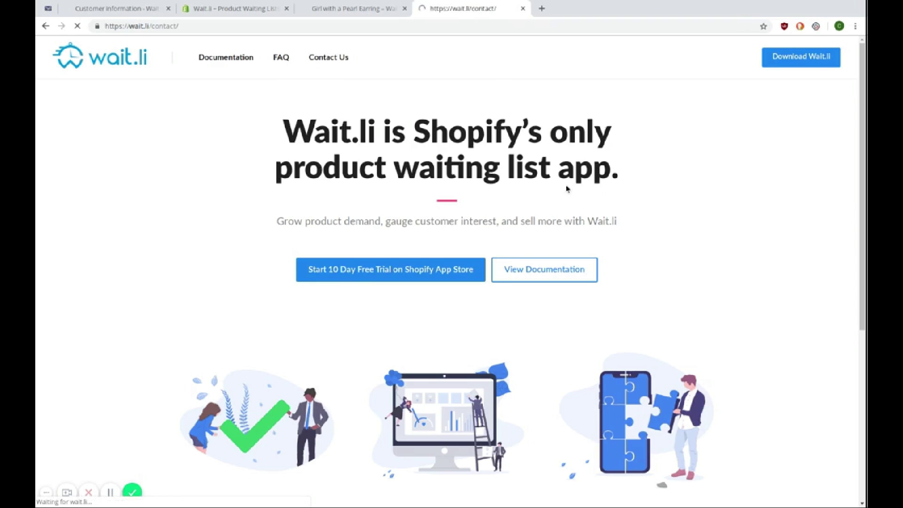